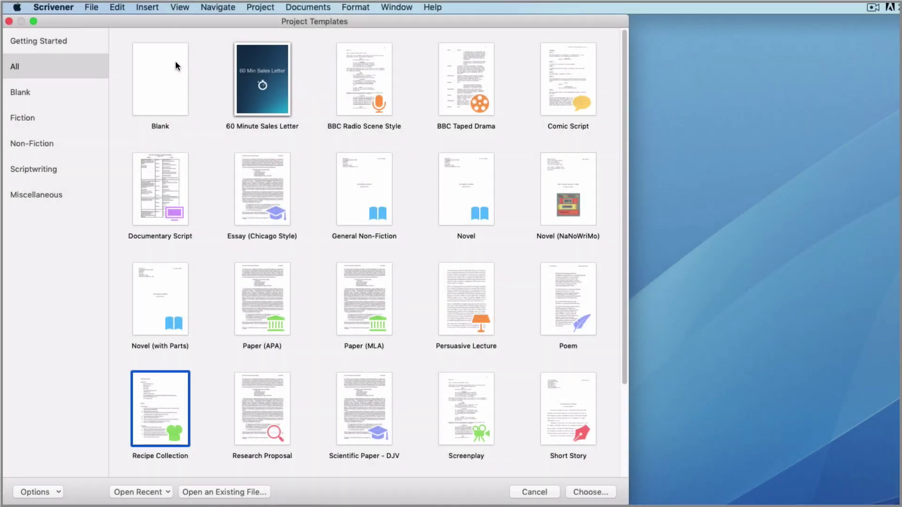
- Select the Blank project template, and view what the Front Matter folder in the novel project contains
left_click(155, 69)
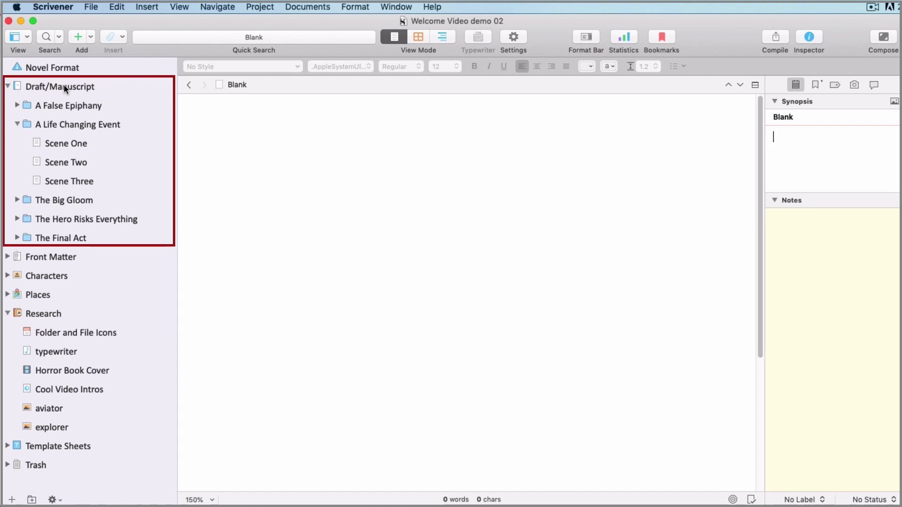
left_click(7, 257)
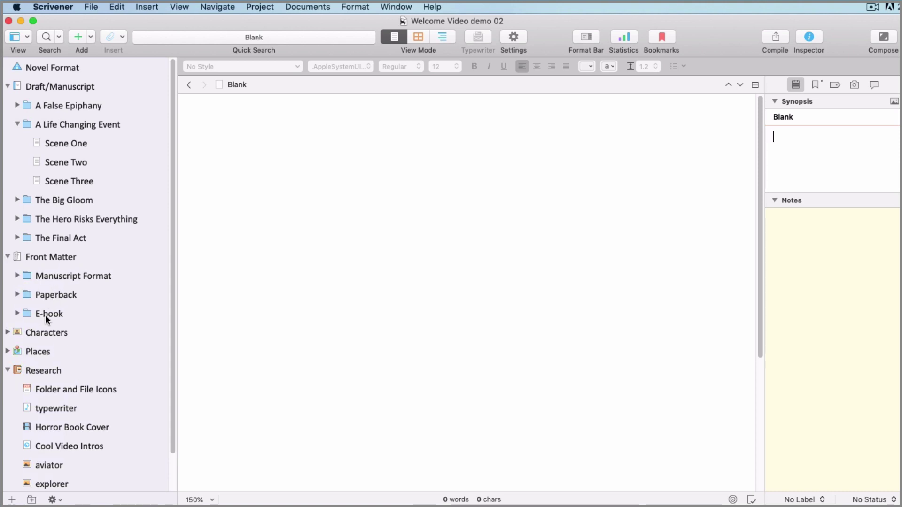
left_click(8, 257)
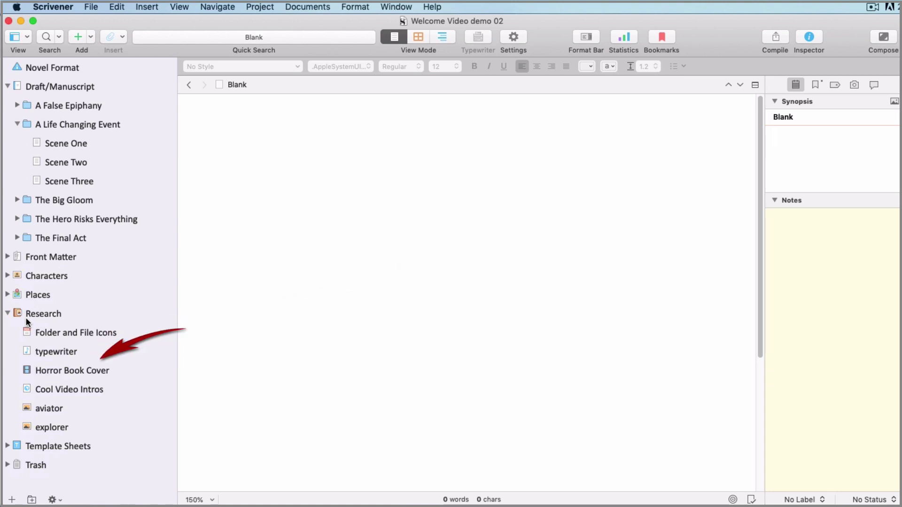
- Open the Horror Book Cover video from the Research folder and play it
left_click(45, 370)
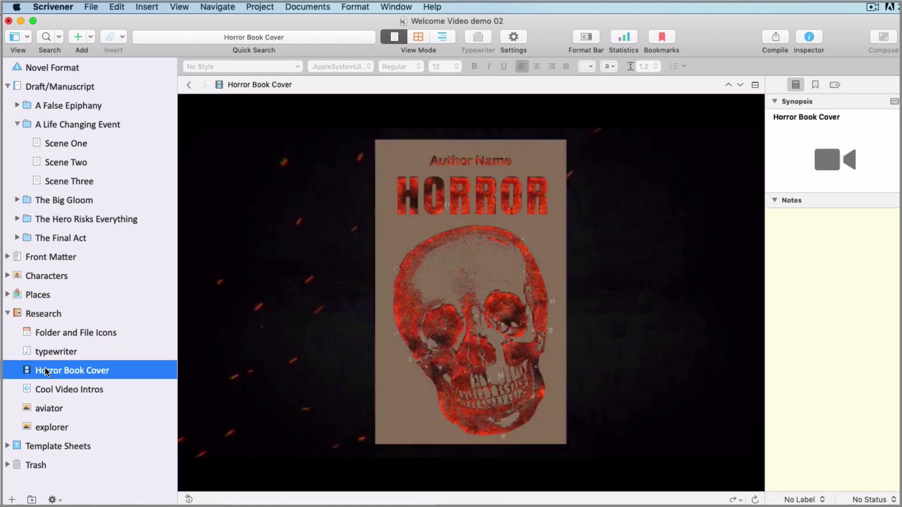
mouse_move(309, 441)
left_click(471, 429)
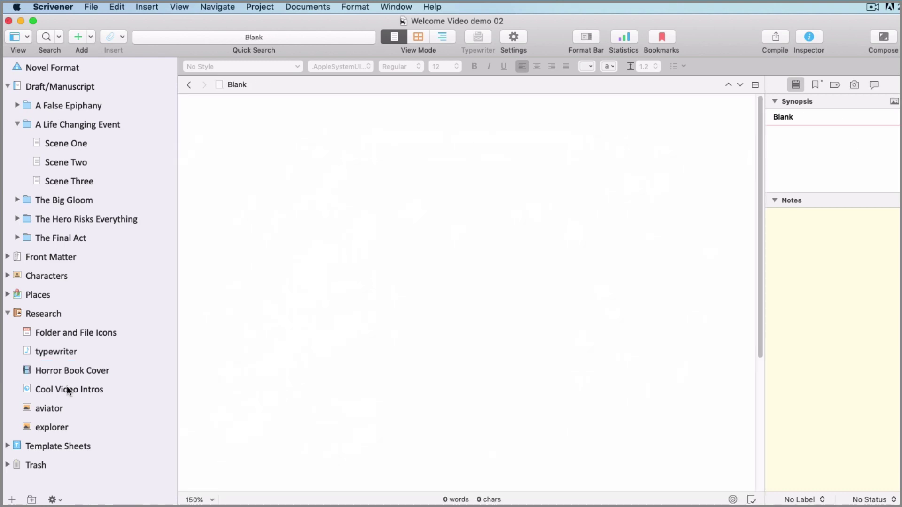
- Show the Blank document's bookmarks and add the book-covers image to them
left_click(814, 84)
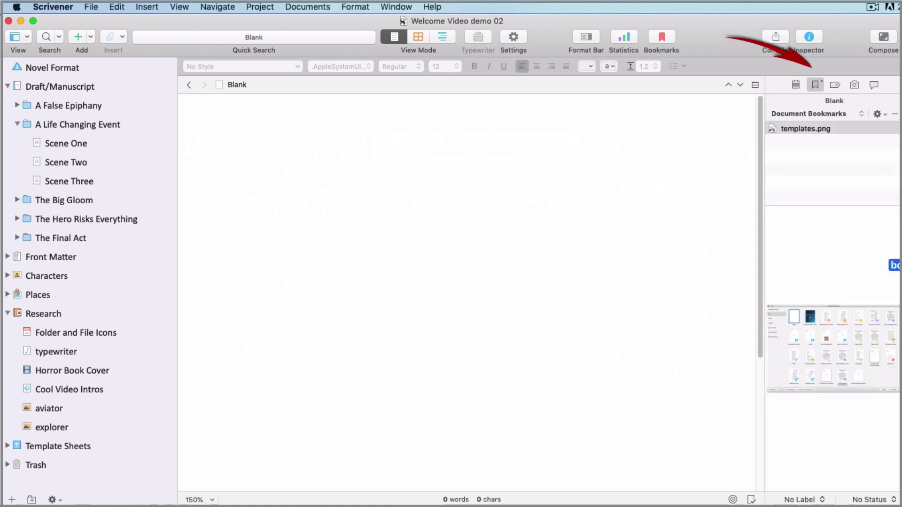
left_click_drag(895, 266, 839, 177)
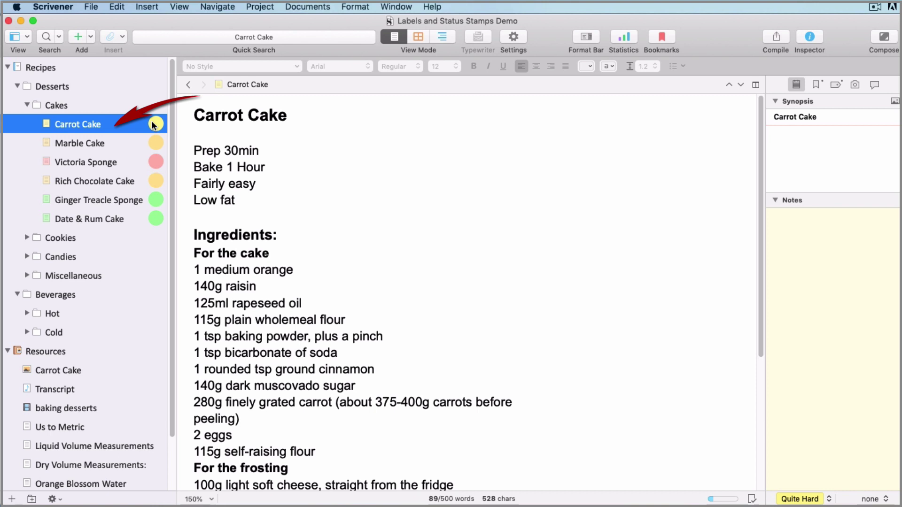
- View the recipes in the Cakes folder as one continuous text and skim through them
left_click(95, 107)
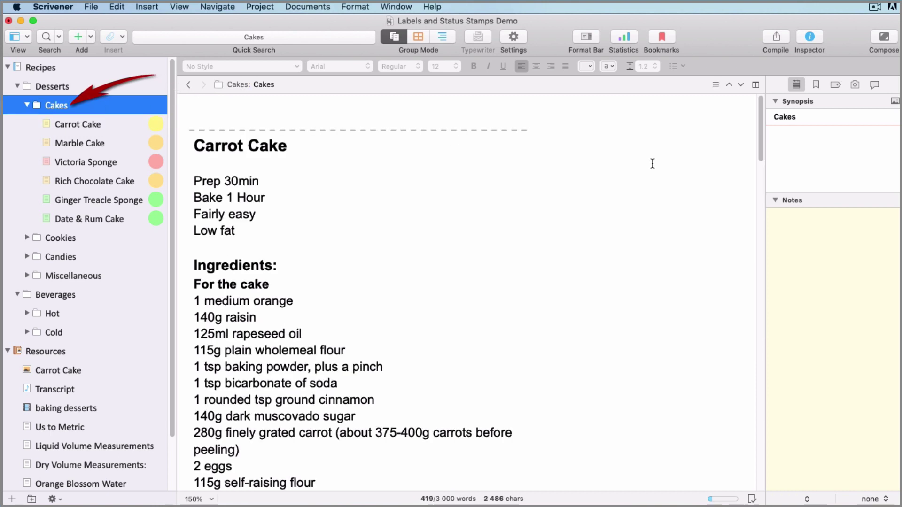
left_click_drag(761, 148, 757, 115)
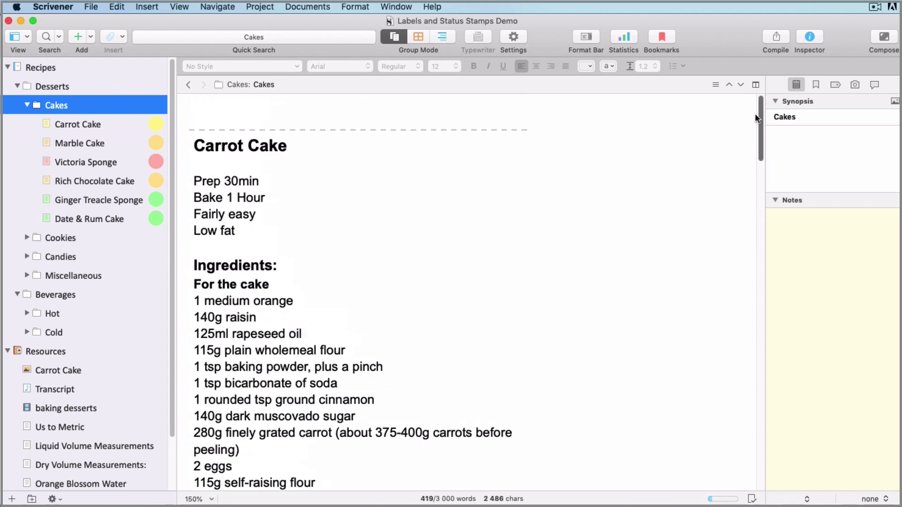
- Show the Cakes folder as a corkboard and move the Victoria Sponge card ahead of Marble Cake
left_click(418, 36)
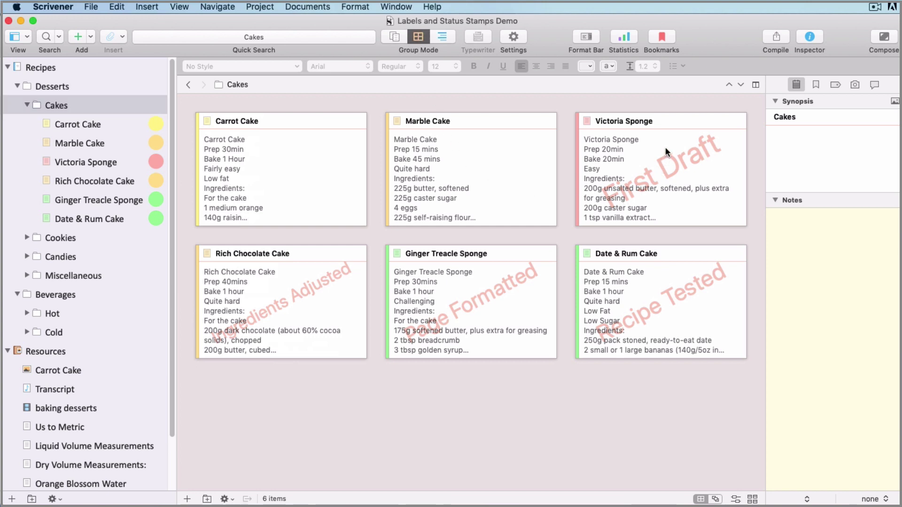
left_click_drag(665, 147, 433, 134)
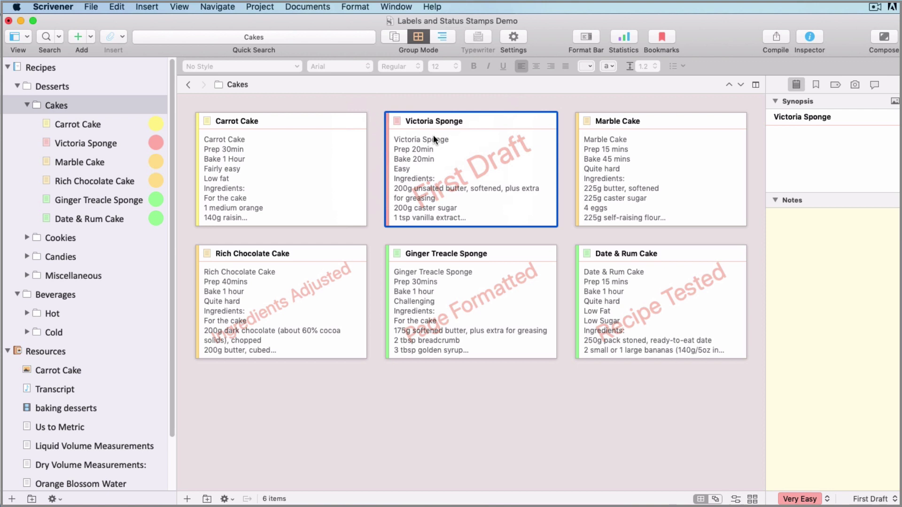
left_click(567, 399)
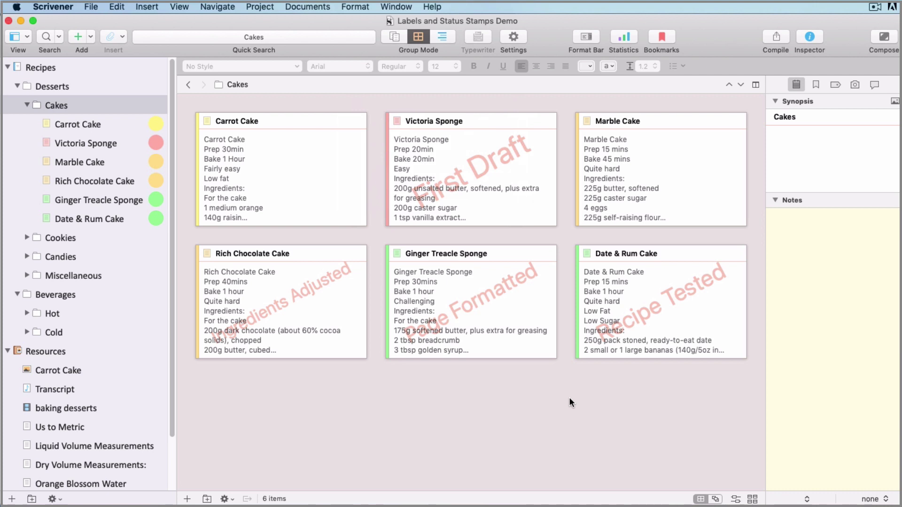
- Show the Cakes folder as an outline and look over the columns available for it
left_click(443, 38)
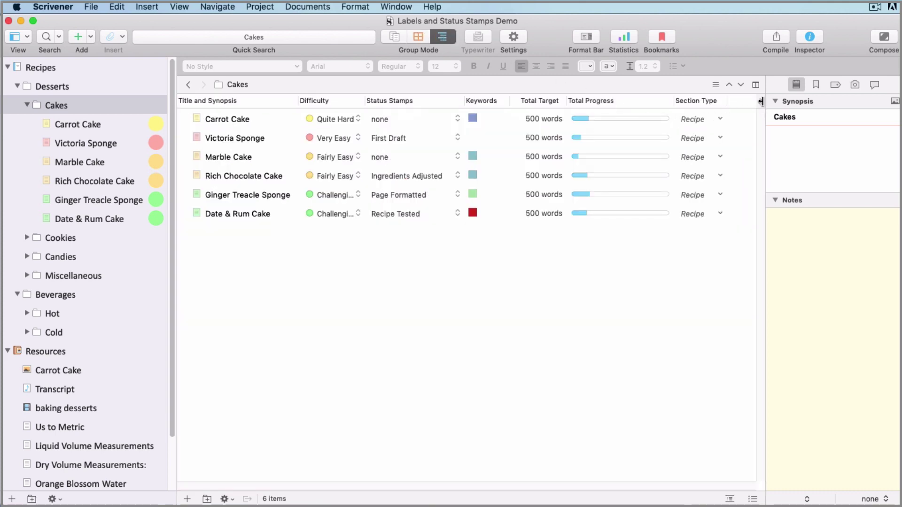
left_click(760, 101)
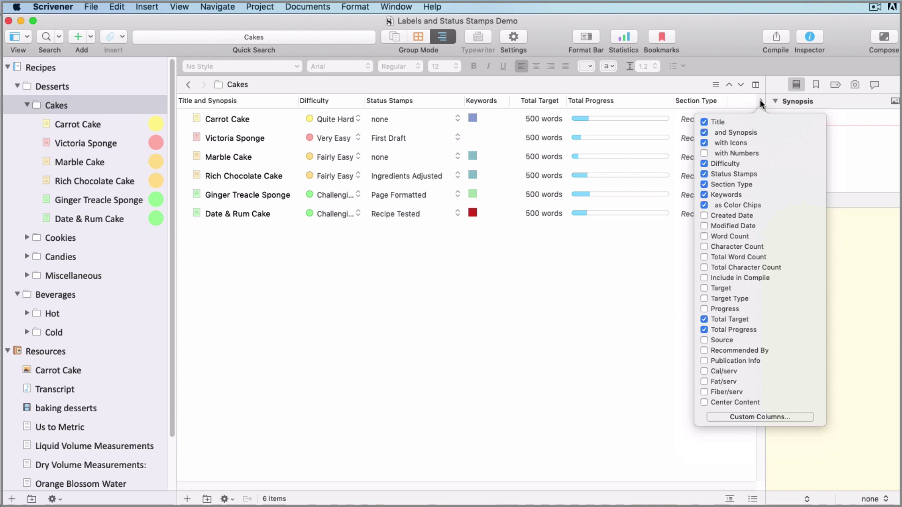
left_click(759, 100)
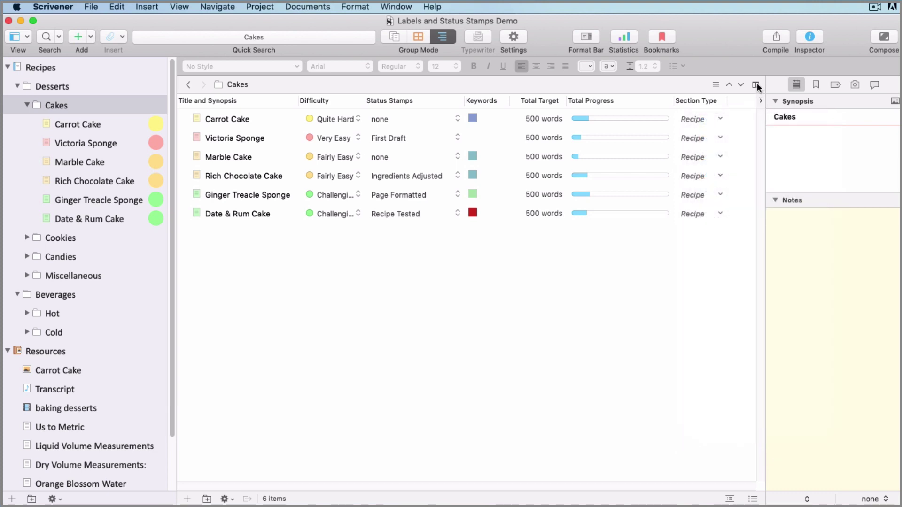
- Split the editor vertically to view the Carrot Cake recipe beside the Carrot Cake image from Resources
left_click(756, 85)
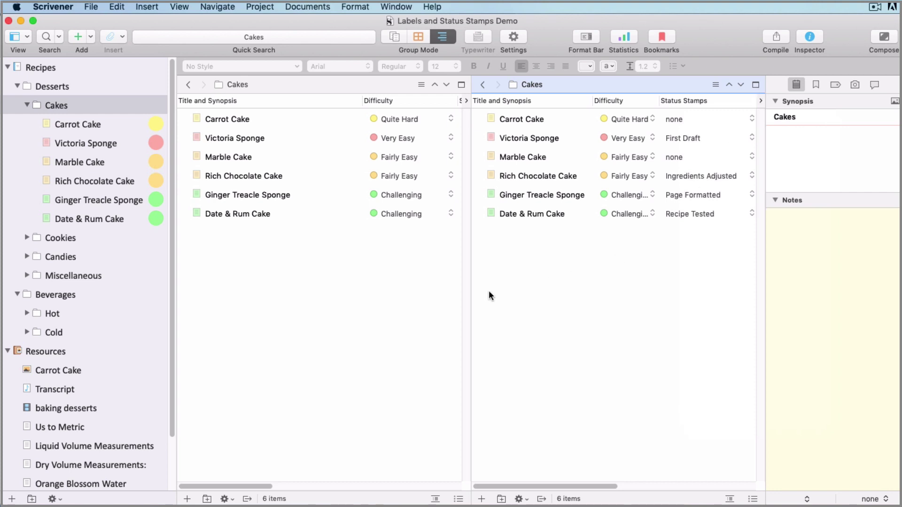
left_click(67, 371)
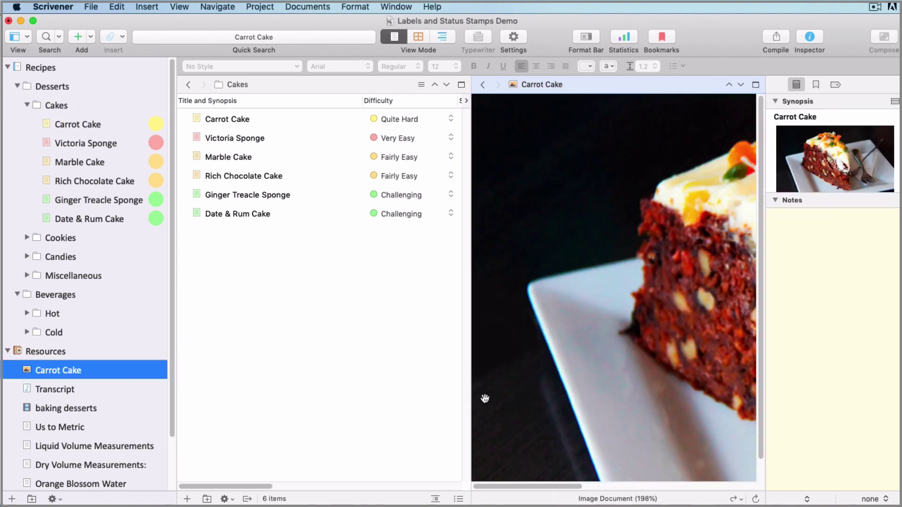
left_click_drag(574, 487, 643, 487)
left_click(360, 302)
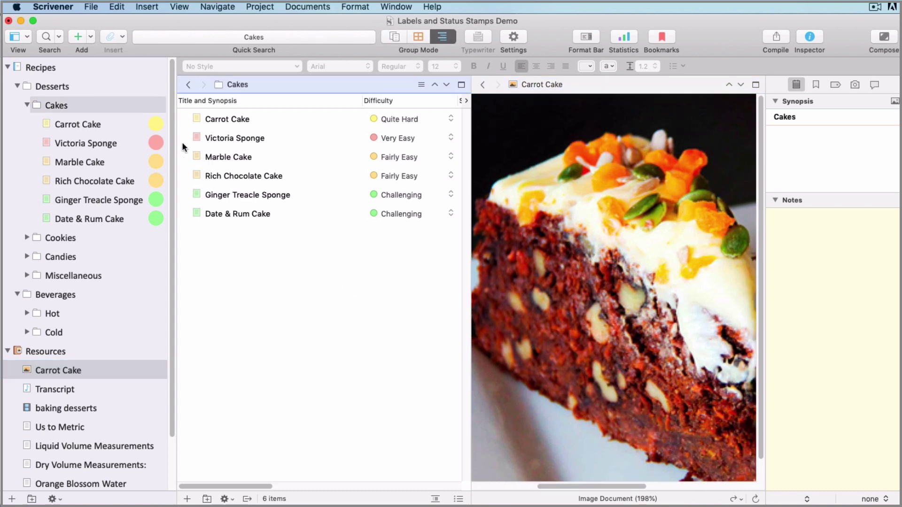
left_click(127, 121)
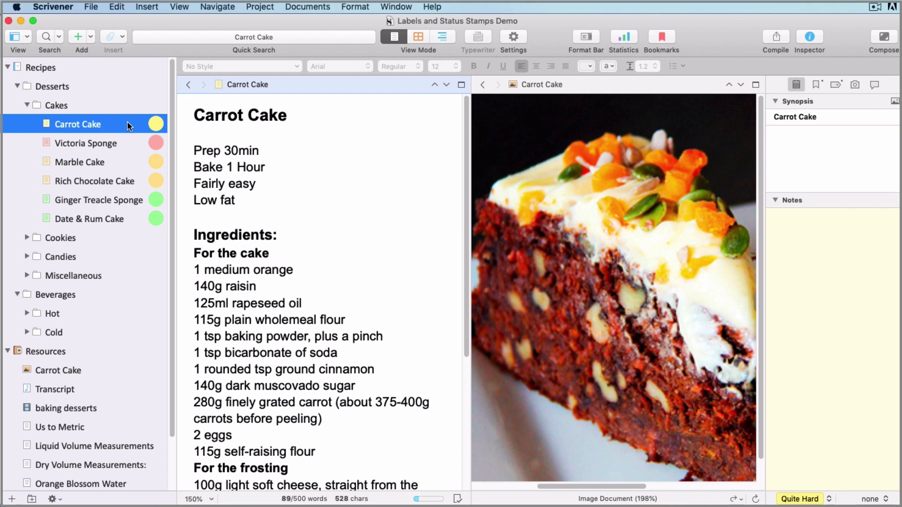
- Open the Transcript audio file in place of the cake image and show its playback controls
left_click(591, 289)
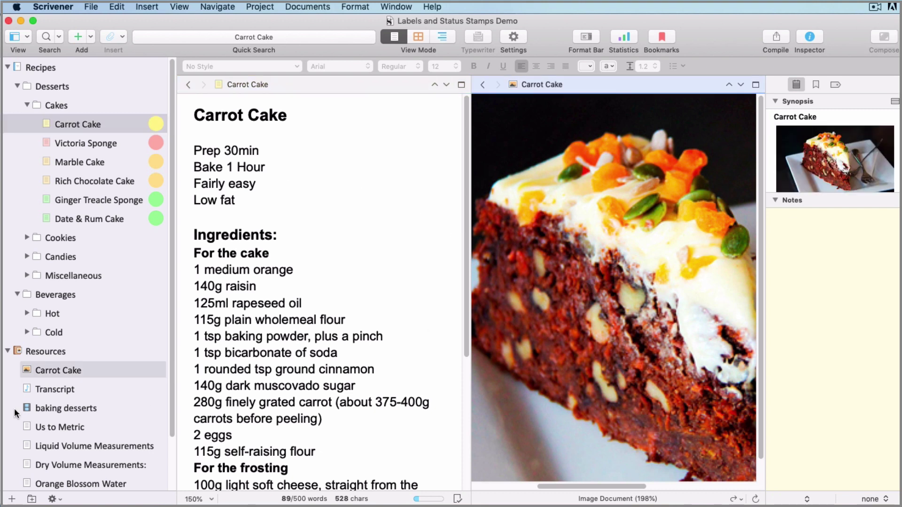
left_click(54, 389)
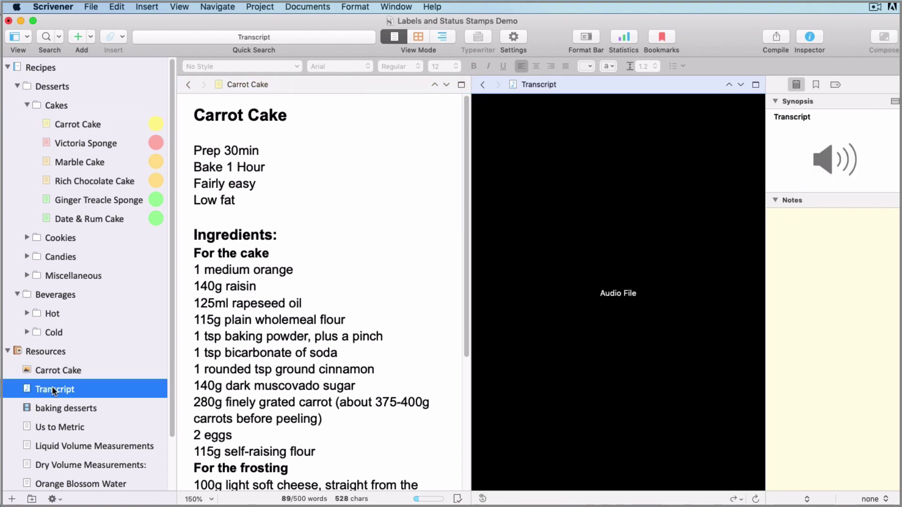
mouse_move(592, 349)
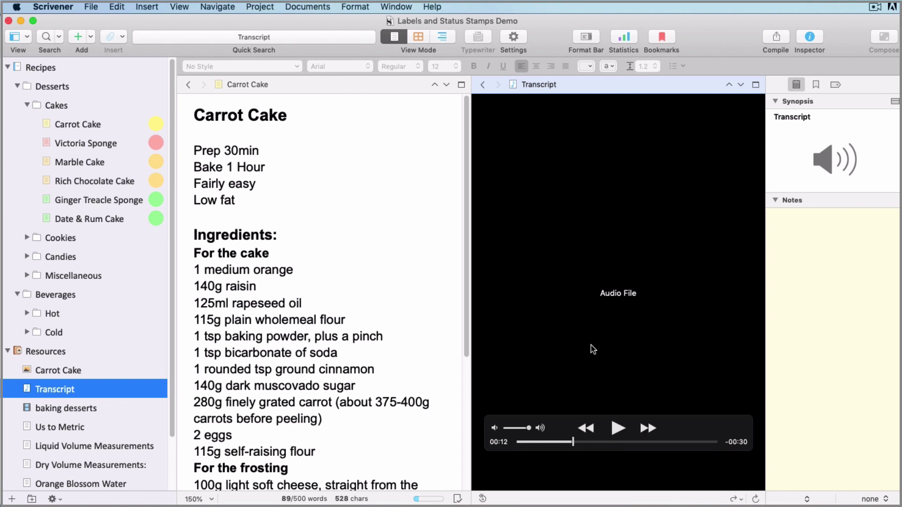
- Close the split, keeping only the Carrot Cake recipe, and view it in full-screen Composition mode
left_click(461, 85)
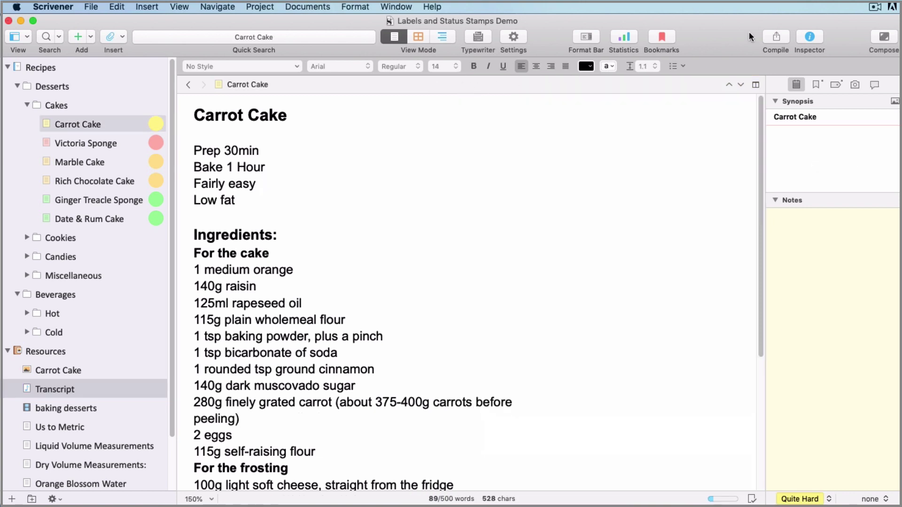
left_click(884, 38)
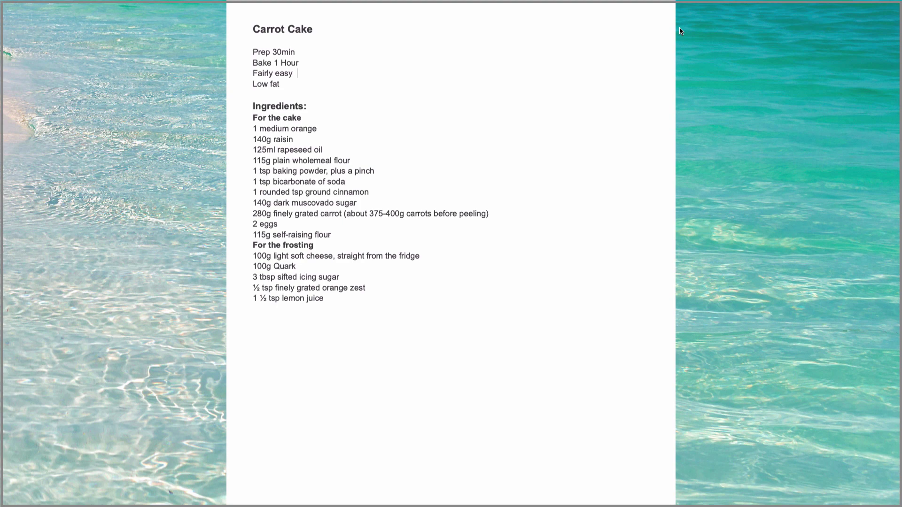
key("ctrl+Right")
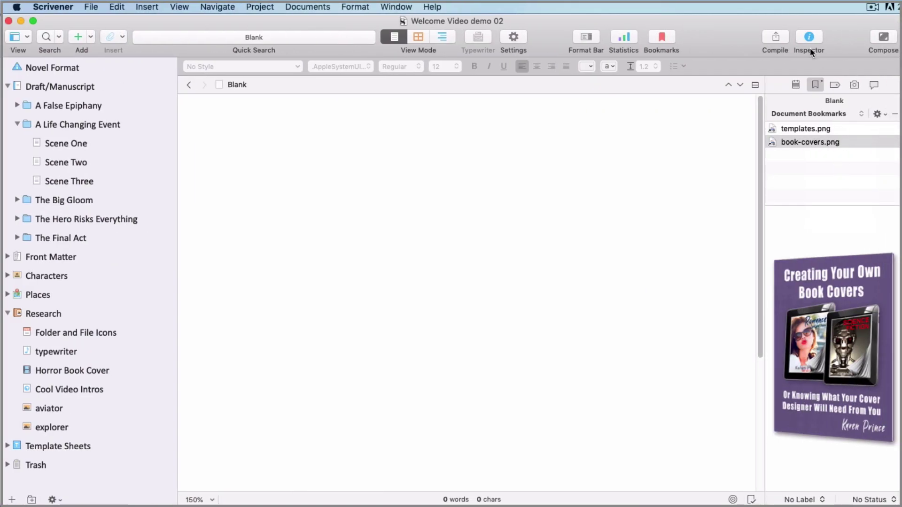
- Start compiling the Welcome Video demo 02 manuscript with Kindle Mobi Ebook (.mobi) as the output type
left_click(774, 35)
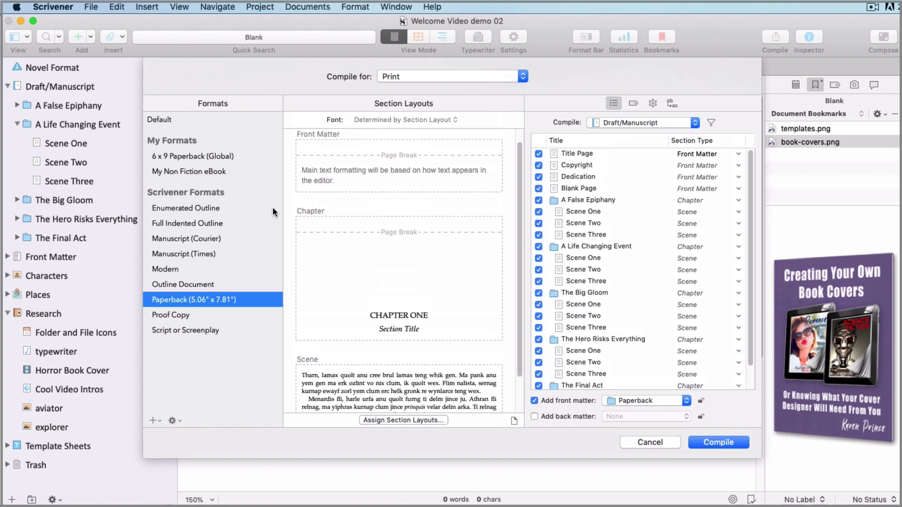
left_click(523, 77)
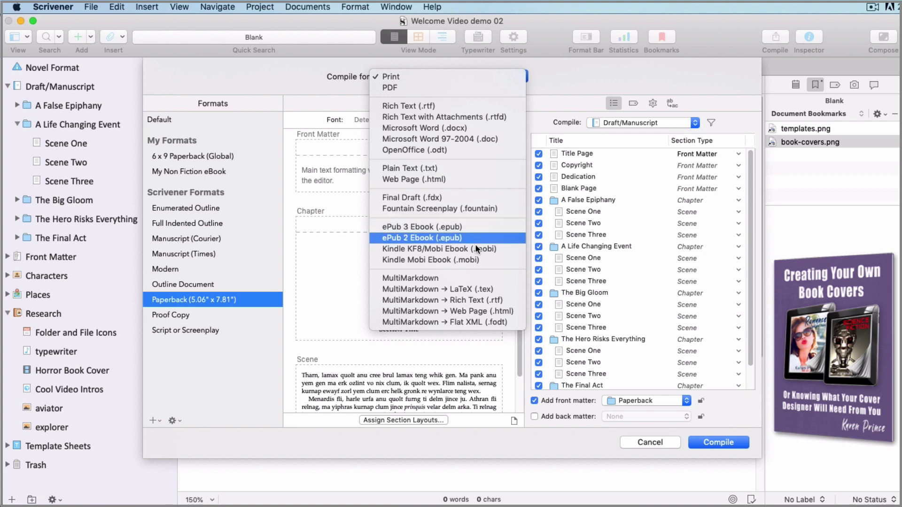
left_click(486, 257)
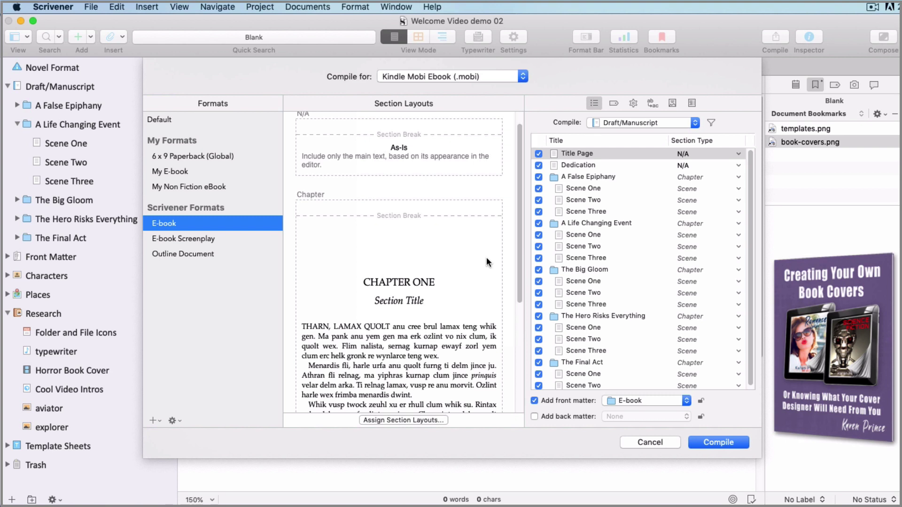
- Duplicate the E-book compile format and open the copy for editing
left_click(154, 421)
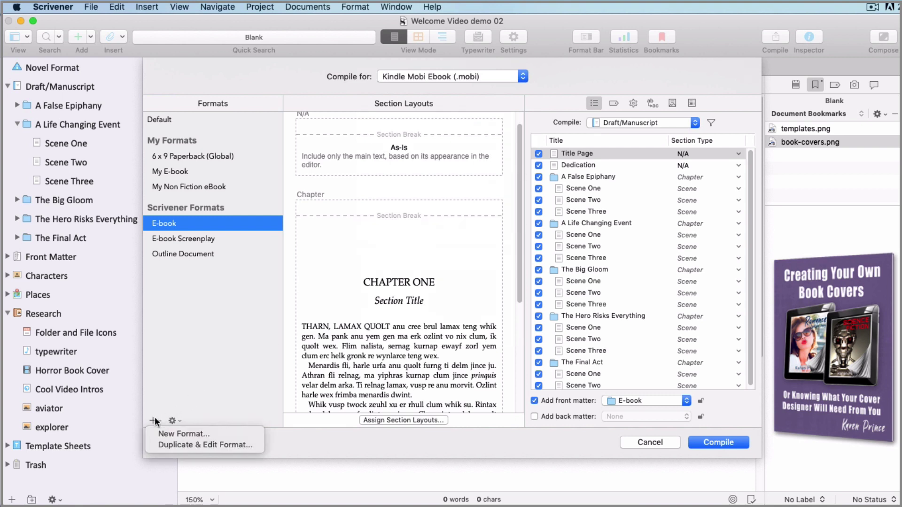
left_click(170, 445)
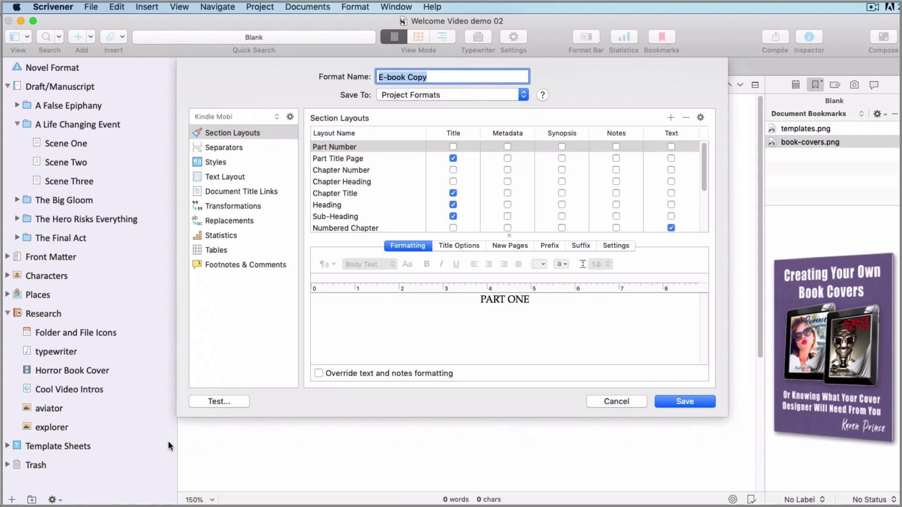